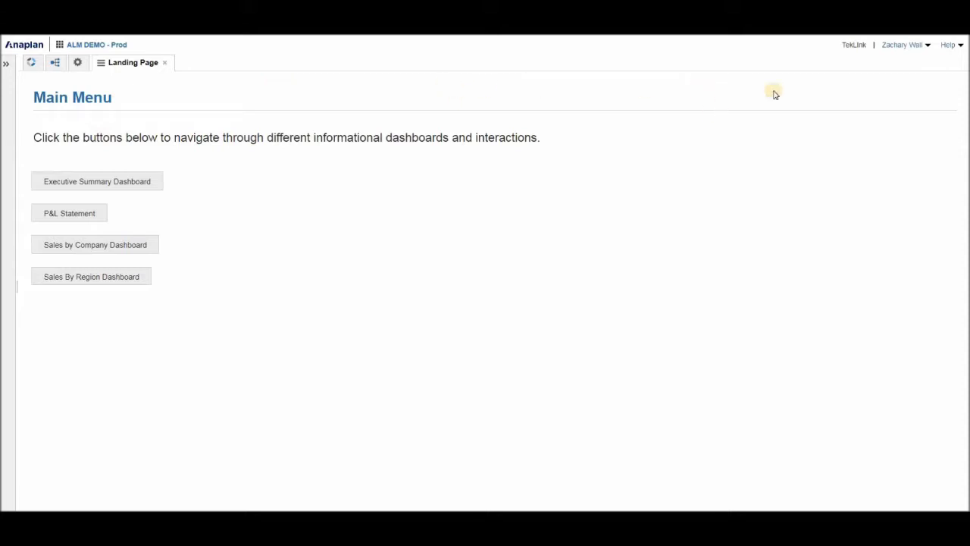
Open the user name menu to show Profile, Manage Models and Log Out.
{"action": "left_click", "coordinate": [927, 45]}
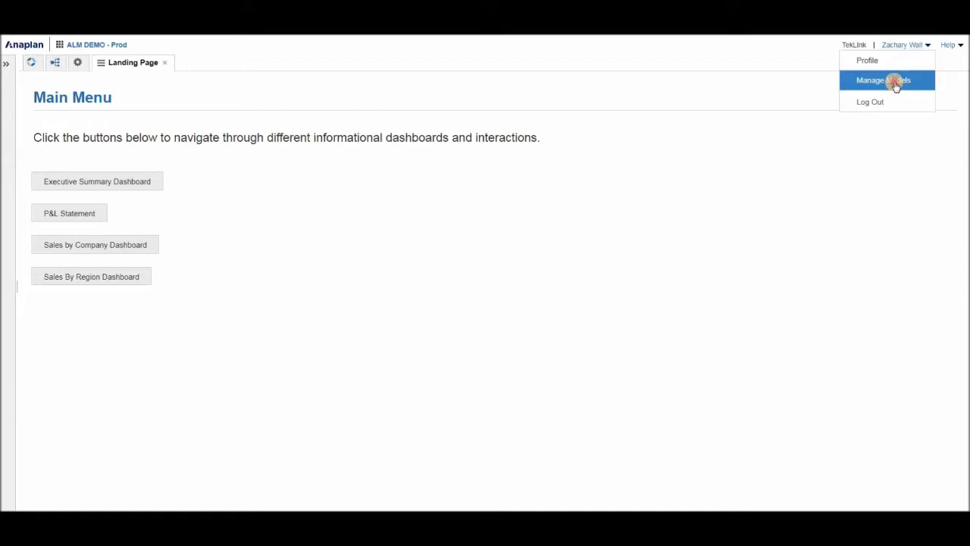
Take ALM DEMO - Prod offline in Manage Models, confirm, and close the dialog.
{"action": "left_click", "coordinate": [895, 81]}
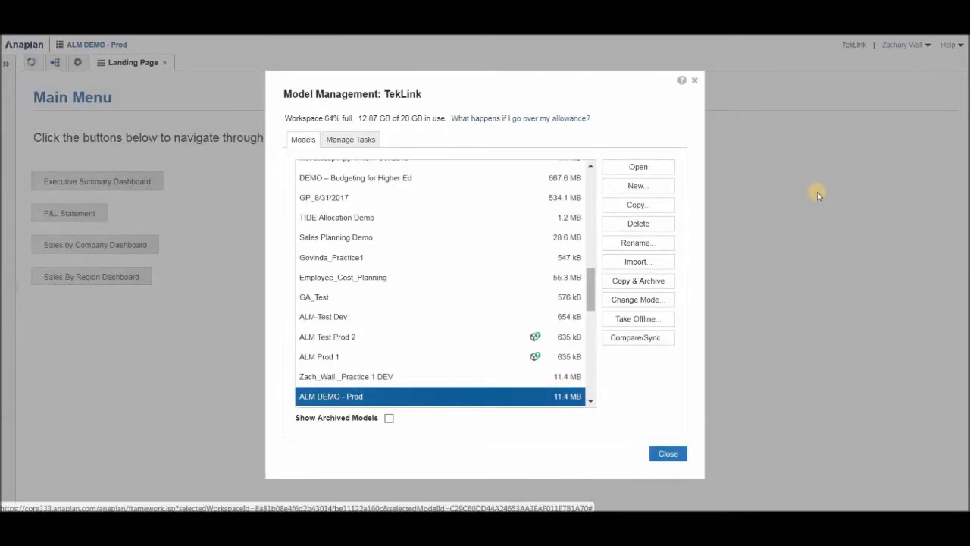
{"action": "left_click", "coordinate": [650, 320]}
{"action": "left_click", "coordinate": [533, 327]}
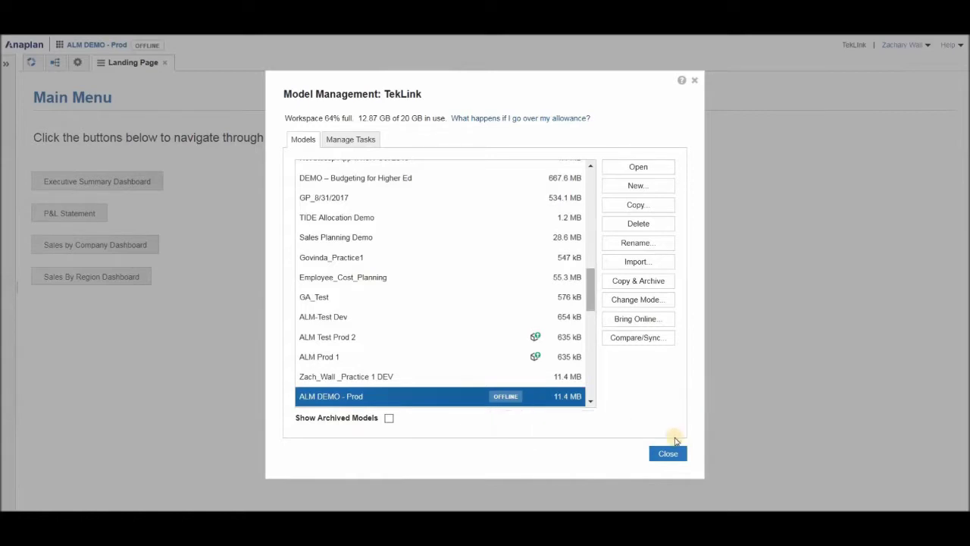
{"action": "left_click", "coordinate": [668, 453]}
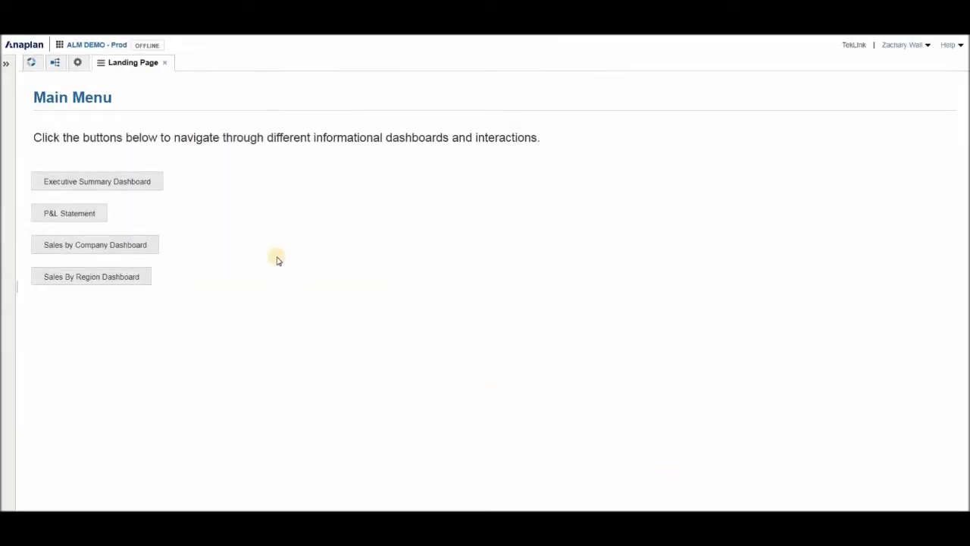
Go to Model Settings' General Lists and select the L3 Restaurants list.
{"action": "left_click", "coordinate": [79, 64]}
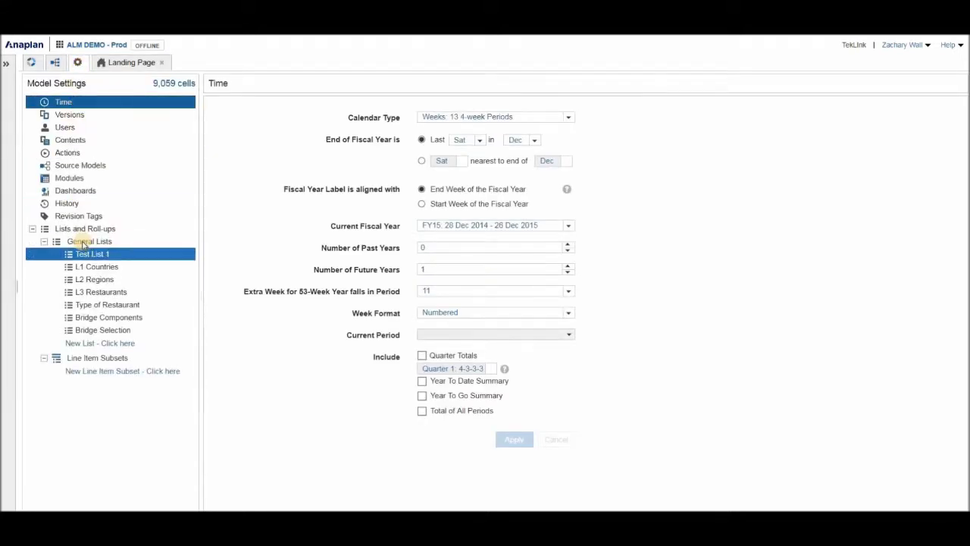
{"action": "left_click", "coordinate": [83, 241]}
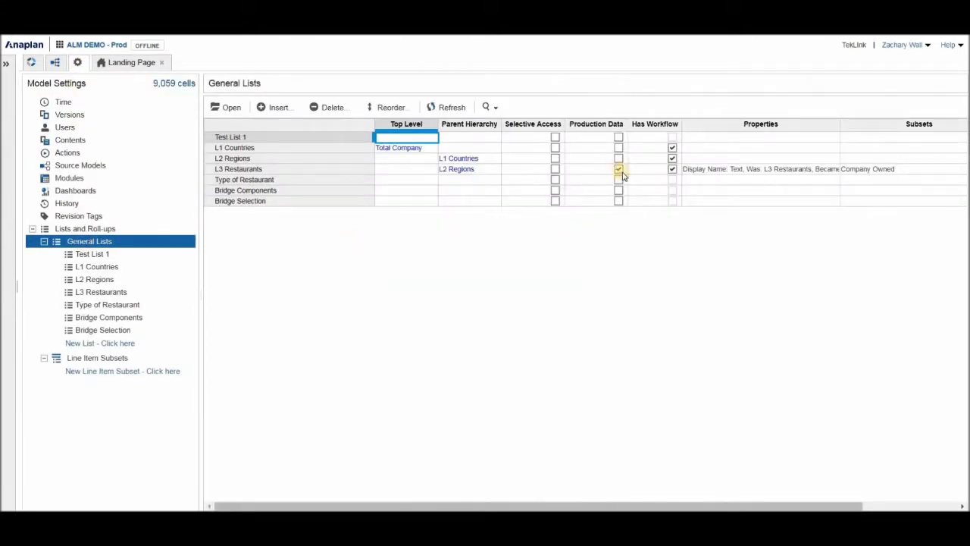
{"action": "left_click", "coordinate": [237, 170]}
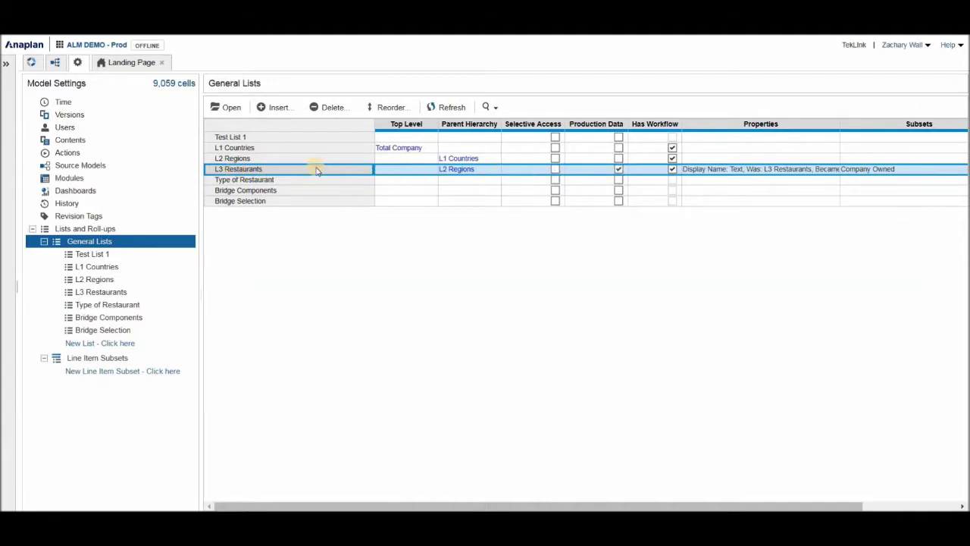
Clear the Production Data flags from L1 Countries and L2 Regions, confirming each change.
{"action": "left_click", "coordinate": [618, 148]}
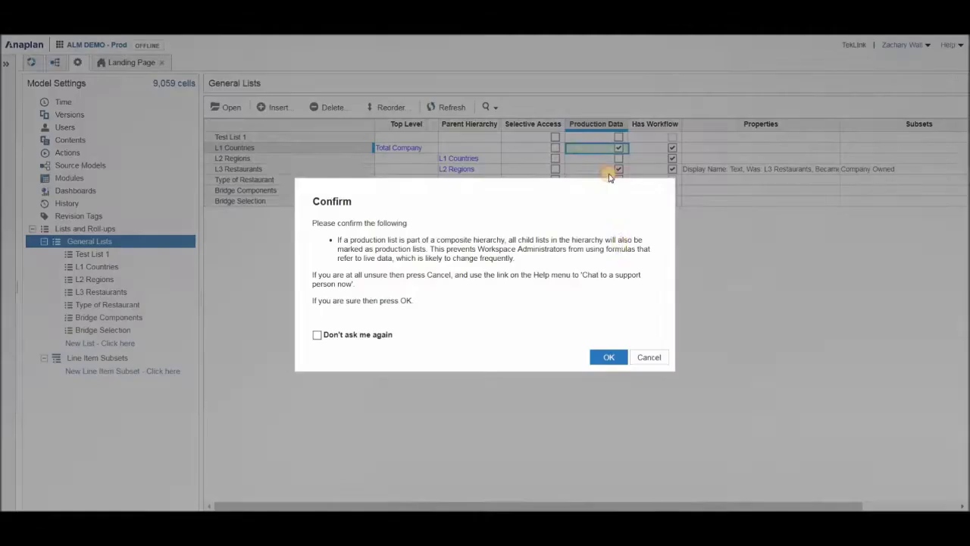
{"action": "left_click", "coordinate": [608, 358]}
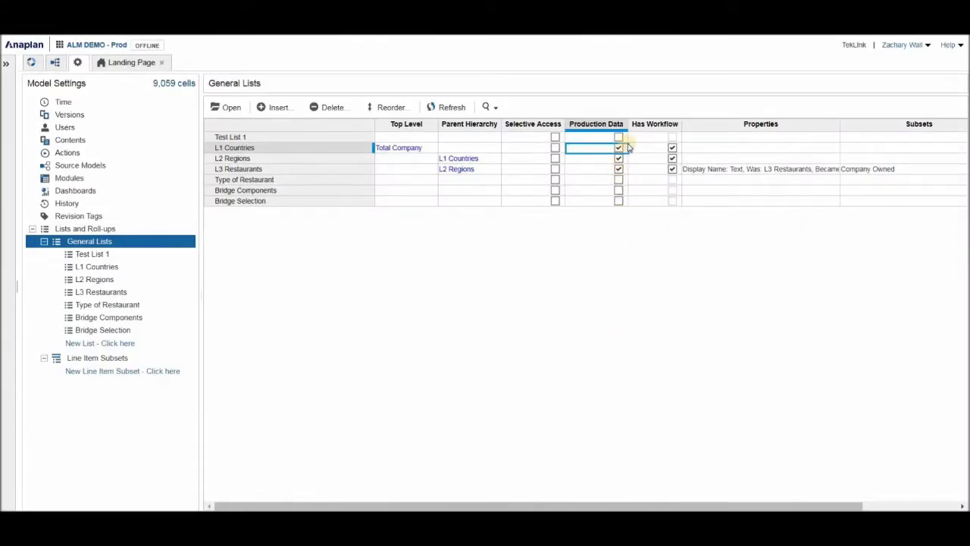
{"action": "left_click", "coordinate": [619, 158]}
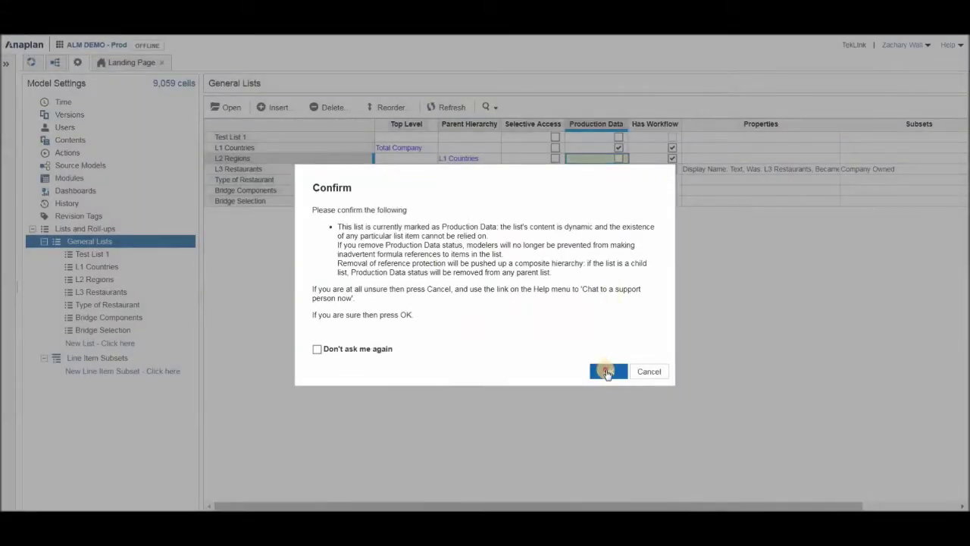
{"action": "left_click", "coordinate": [607, 372]}
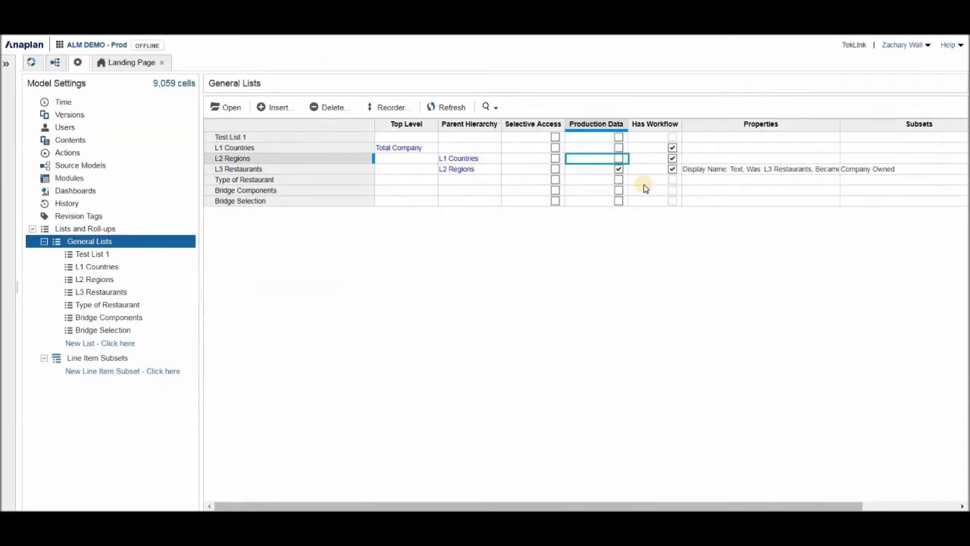
{"action": "left_click", "coordinate": [260, 170]}
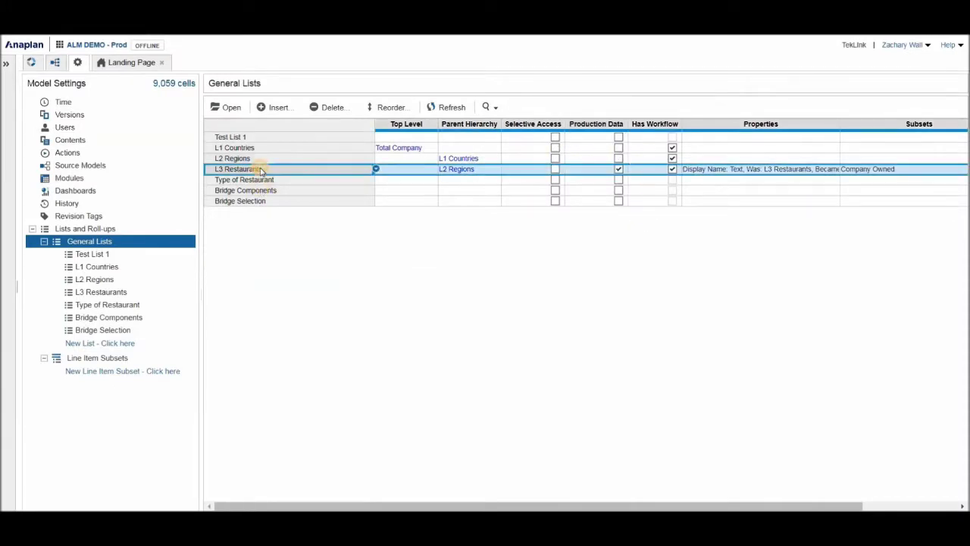
{"action": "left_click", "coordinate": [269, 181]}
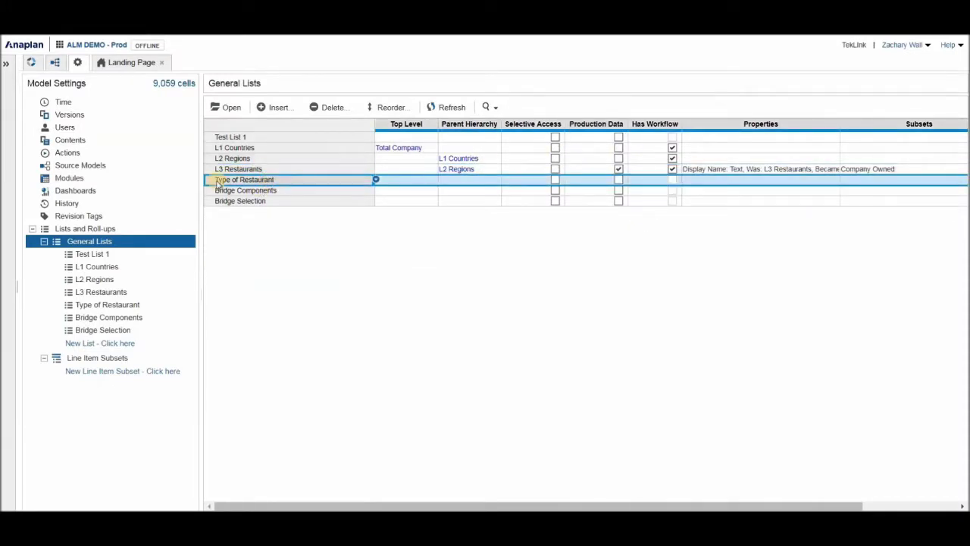
Try flagging Type of Restaurant as Production Data, then inspect the referencing zach test module.
{"action": "left_click", "coordinate": [619, 181]}
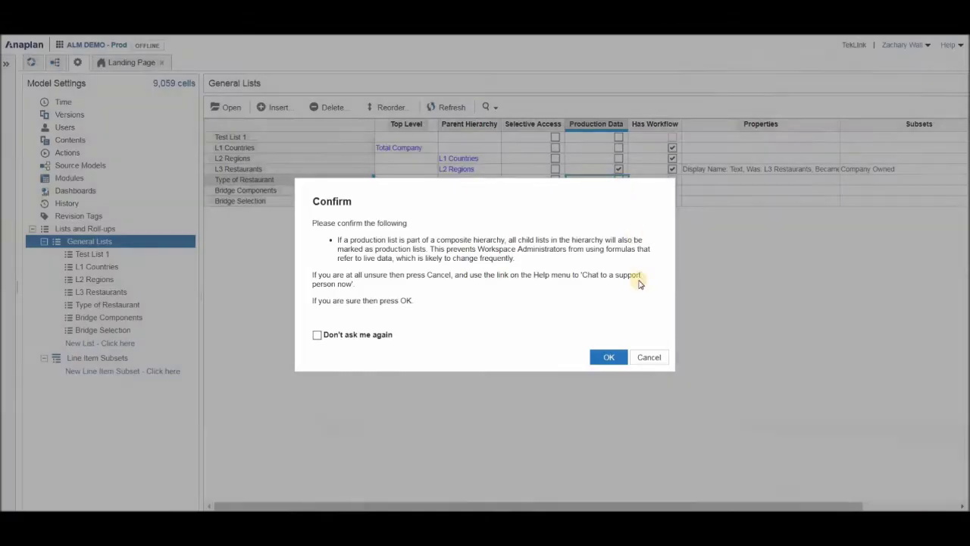
{"action": "left_click", "coordinate": [618, 359]}
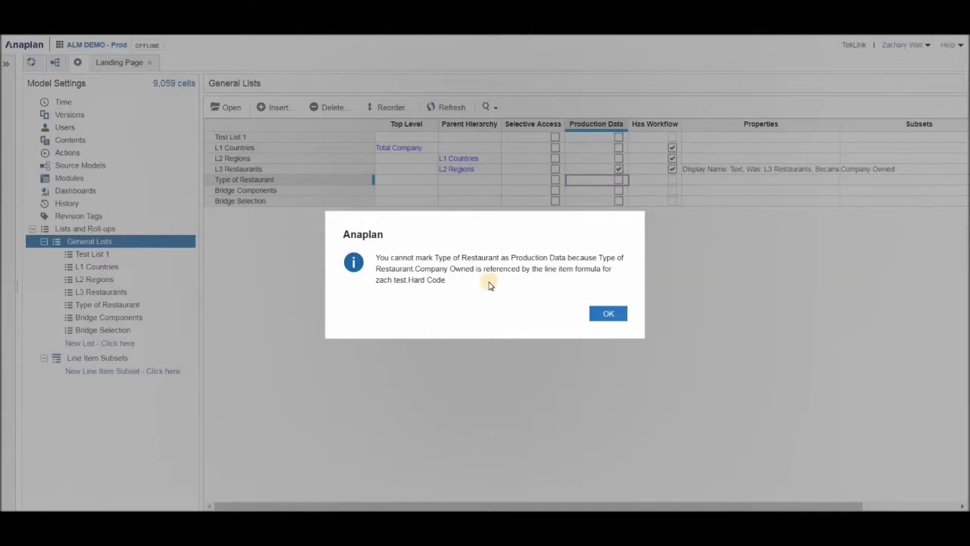
{"action": "left_click", "coordinate": [607, 316]}
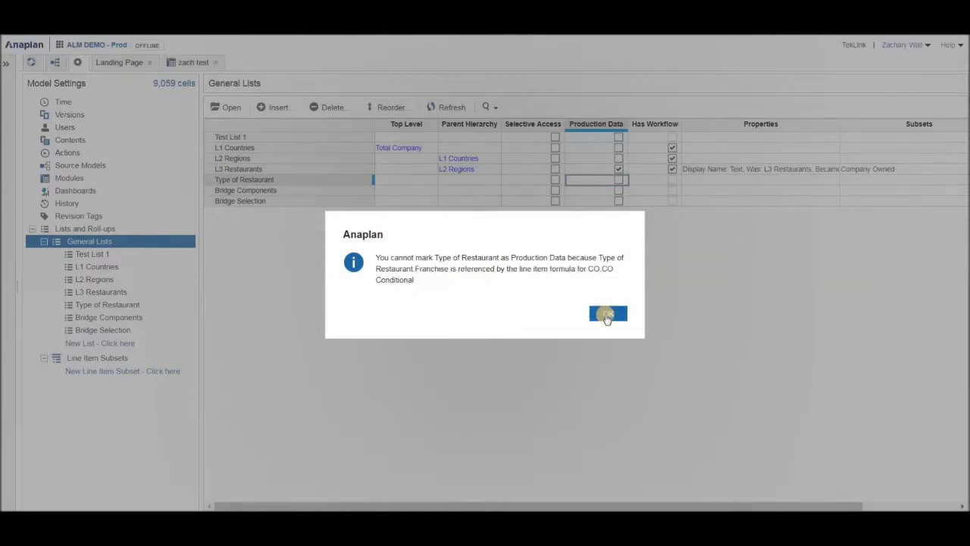
{"action": "left_click", "coordinate": [607, 316]}
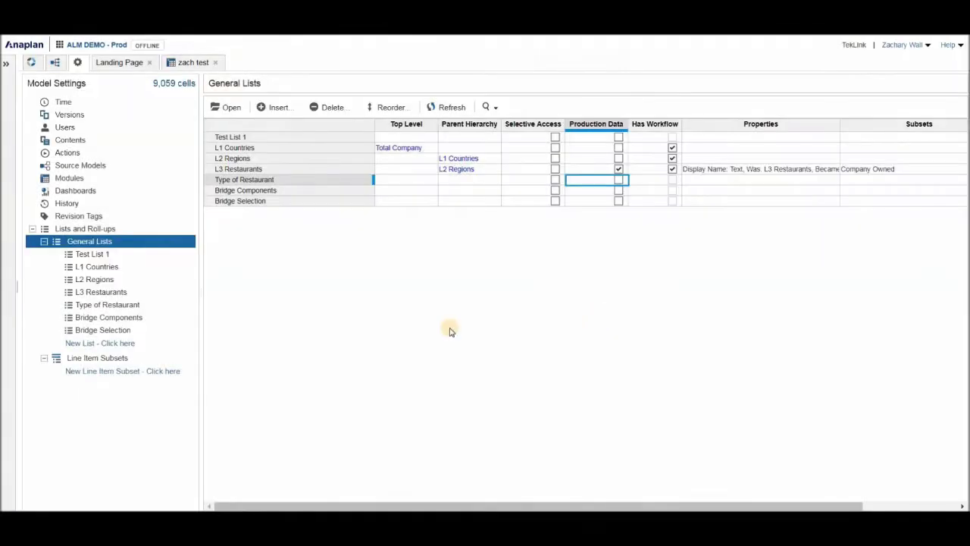
{"action": "left_click", "coordinate": [86, 179]}
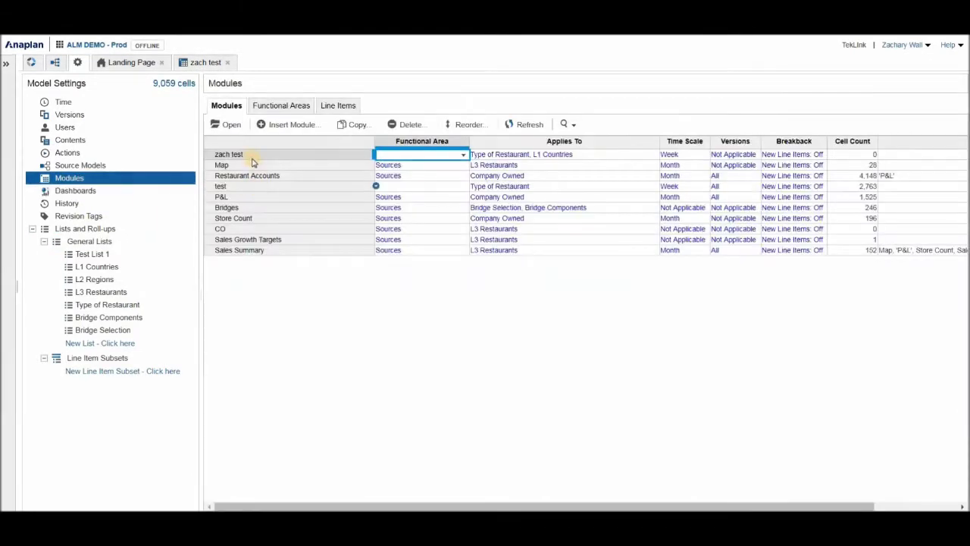
{"action": "left_click", "coordinate": [249, 155]}
{"action": "left_click", "coordinate": [232, 126]}
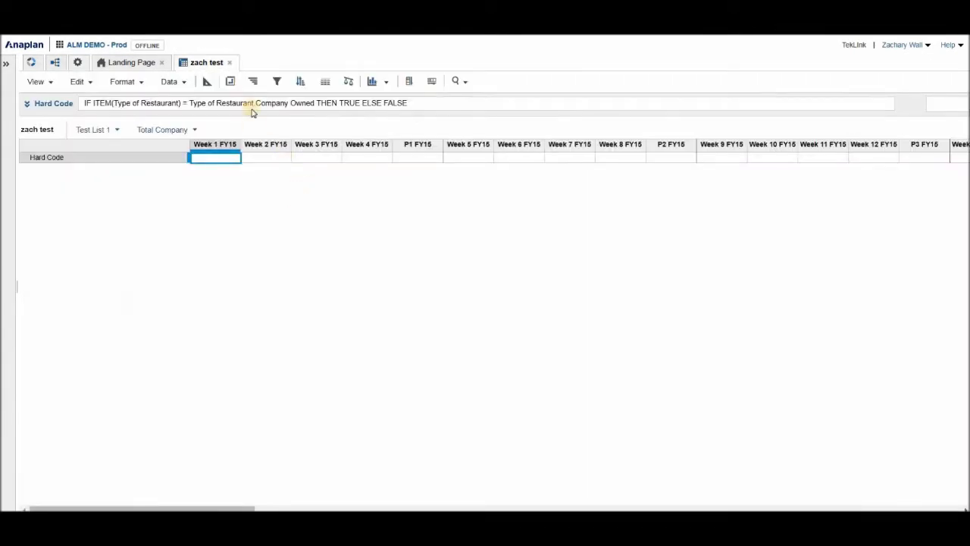
{"action": "left_click", "coordinate": [210, 82]}
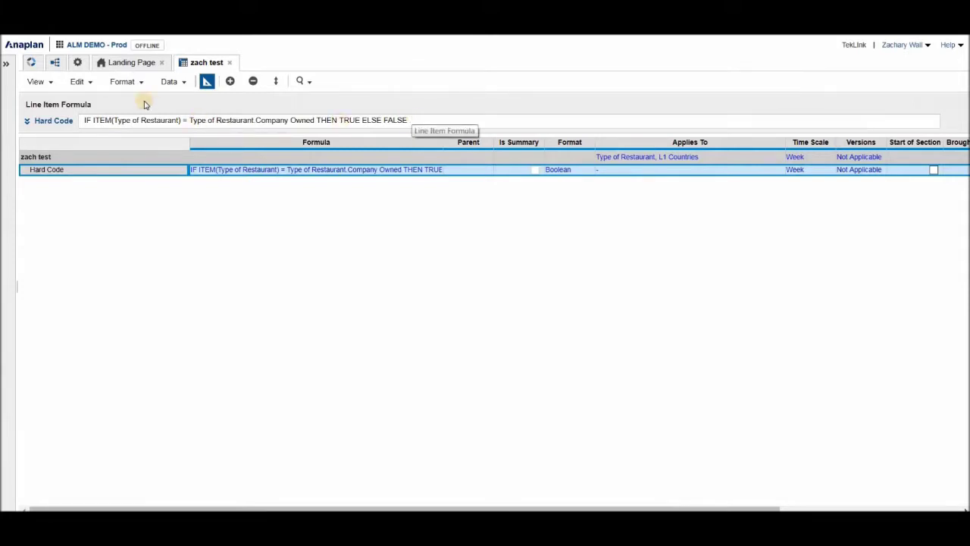
{"action": "left_click", "coordinate": [207, 82]}
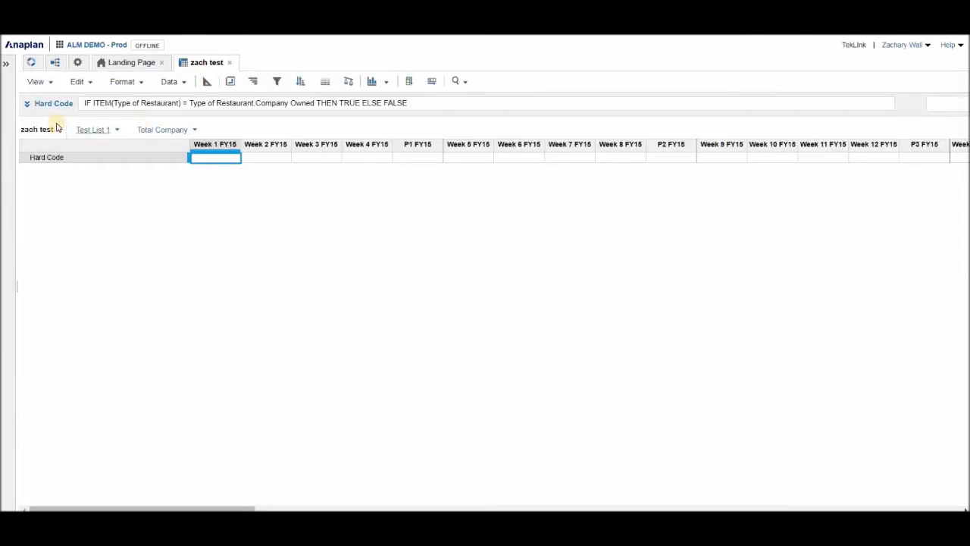
{"action": "left_click", "coordinate": [77, 62]}
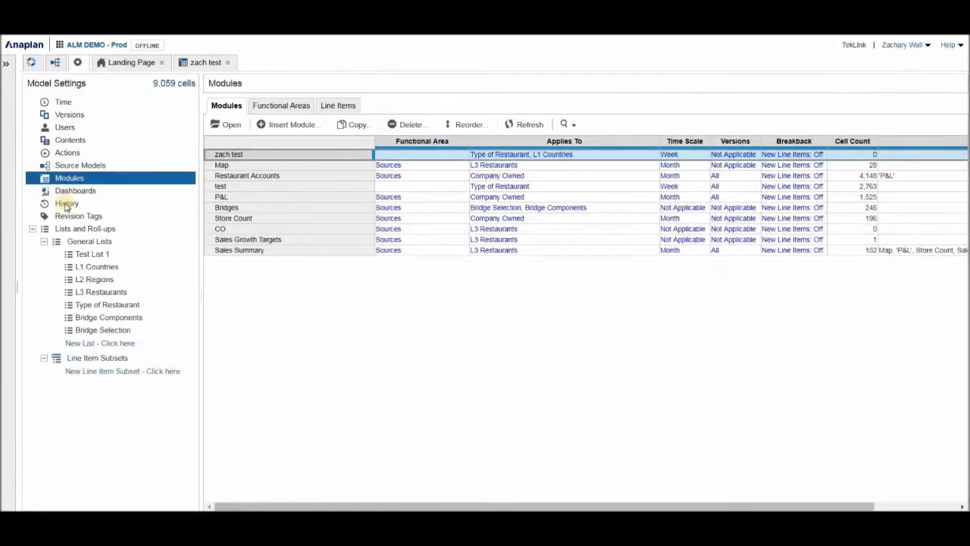
Keep L3 Restaurants ticked as Production Data and show the model's Actions page.
{"action": "left_click", "coordinate": [81, 241]}
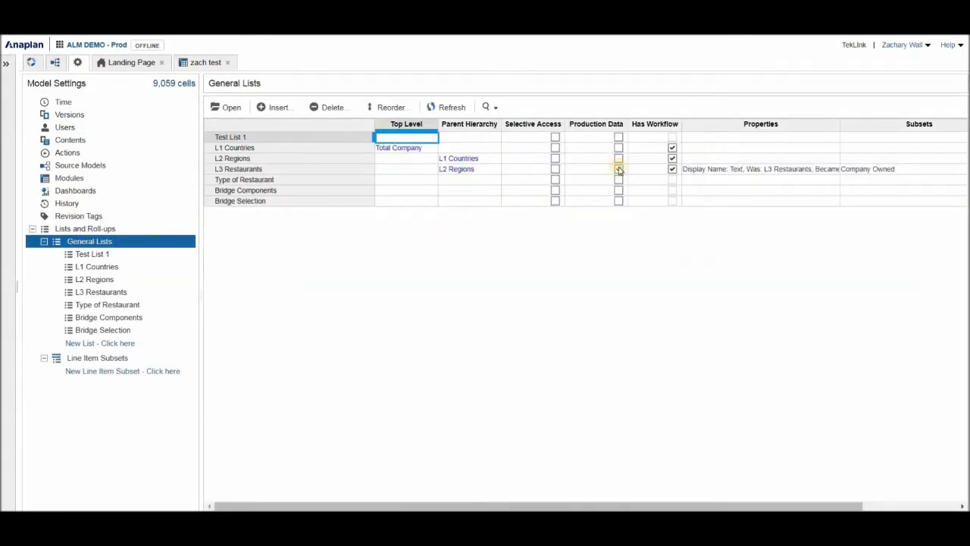
{"action": "left_click", "coordinate": [618, 169]}
{"action": "left_click", "coordinate": [166, 263]}
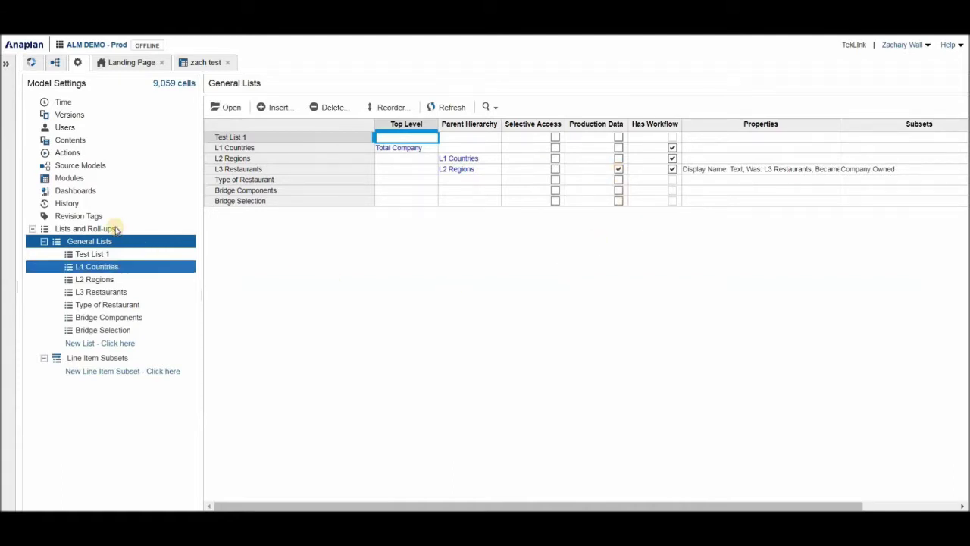
{"action": "left_click", "coordinate": [67, 153]}
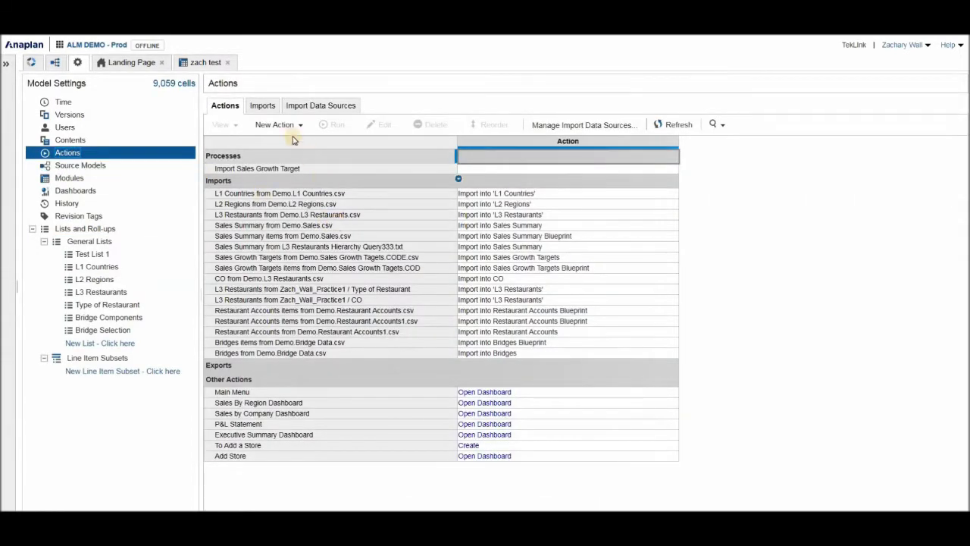
Flag the L2 Regions and L3 Restaurants imports as Production Data.
{"action": "left_click", "coordinate": [262, 106]}
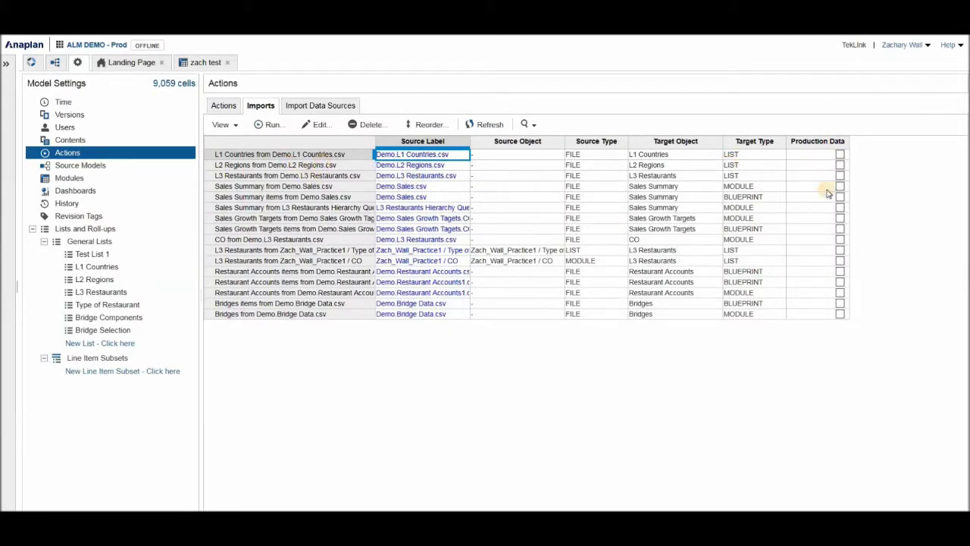
{"action": "left_click", "coordinate": [840, 154]}
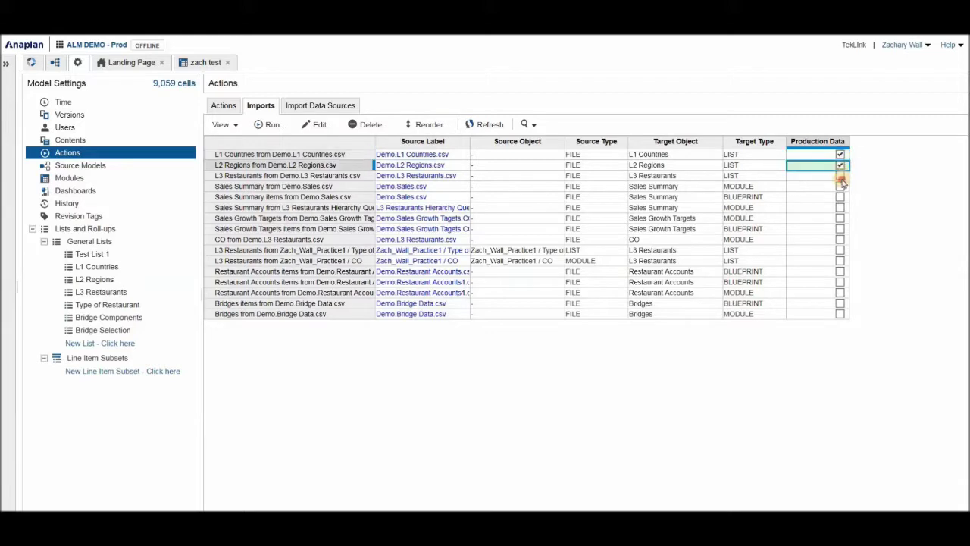
{"action": "left_click", "coordinate": [840, 176]}
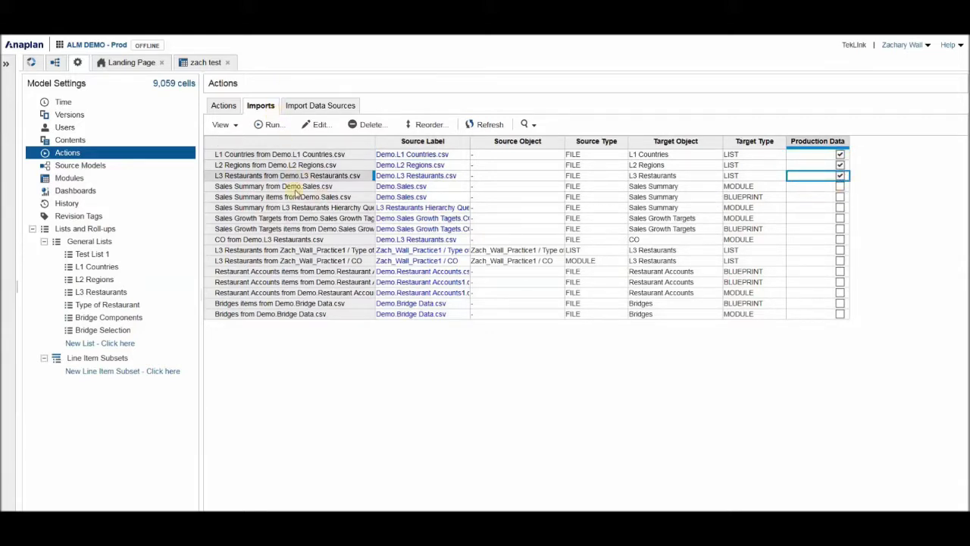
Flag the L1 Countries and L2 Regions import data sources as Production Data.
{"action": "left_click", "coordinate": [316, 108]}
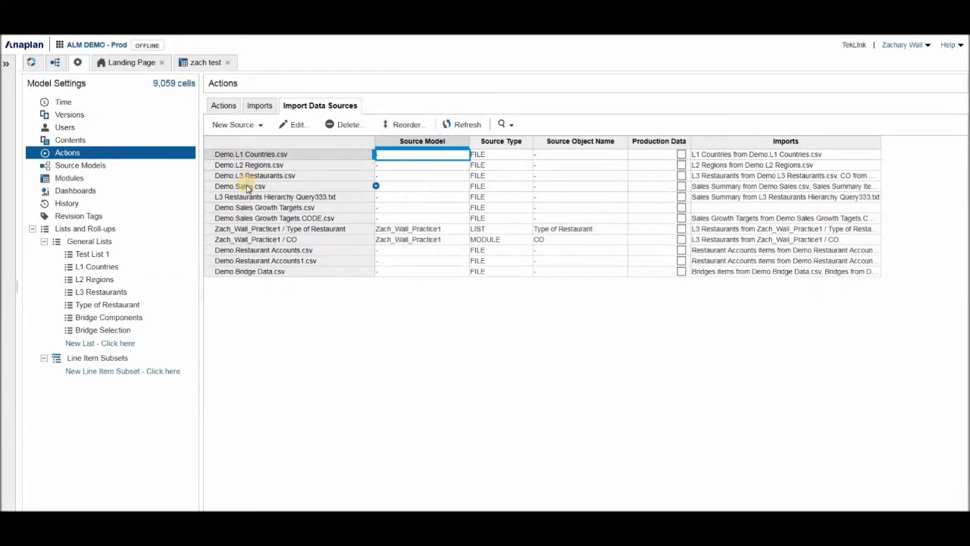
{"action": "left_click", "coordinate": [681, 154]}
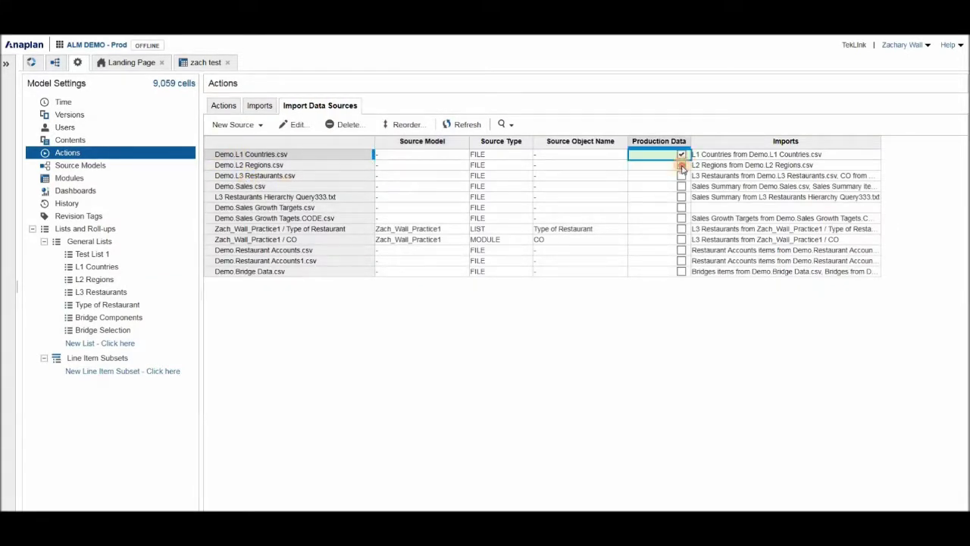
{"action": "left_click", "coordinate": [682, 165]}
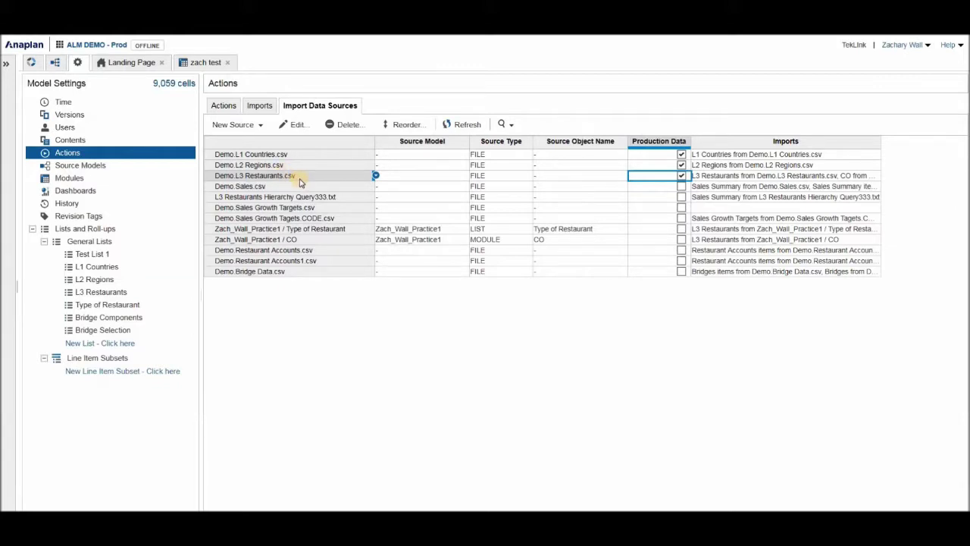
Review the imports' Production Data column, then save a copy named ALM DEMO - DEV.
{"action": "left_click", "coordinate": [262, 108]}
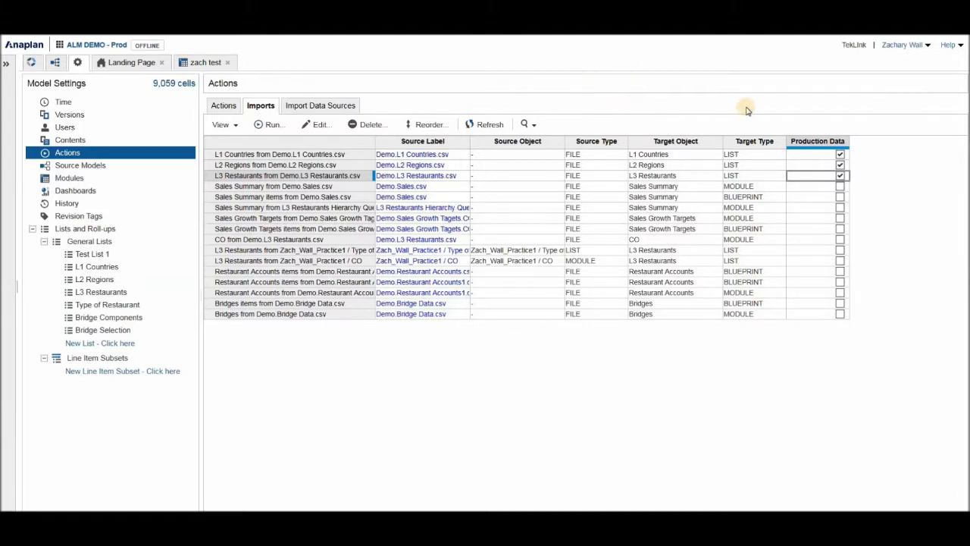
{"action": "left_click", "coordinate": [927, 47]}
{"action": "left_click", "coordinate": [918, 79]}
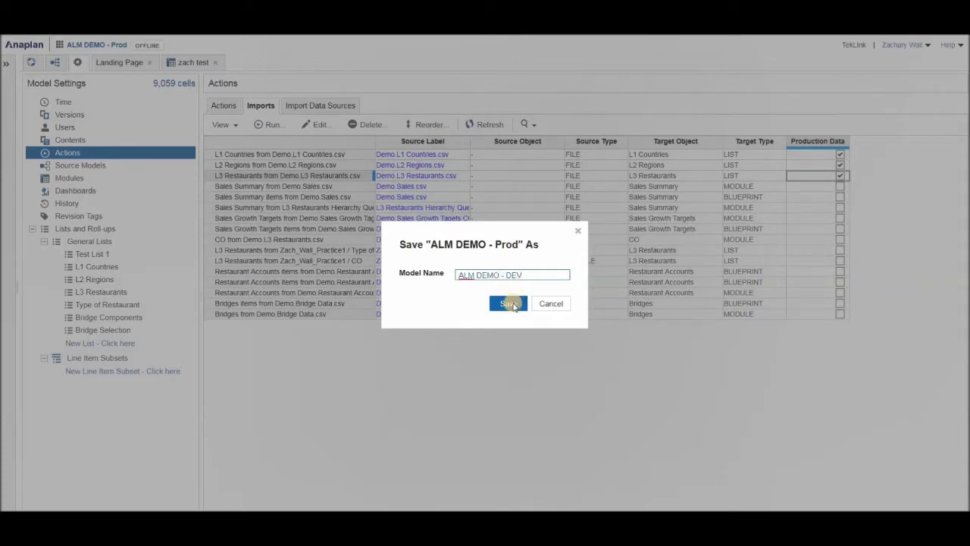
{"action": "left_click", "coordinate": [509, 304]}
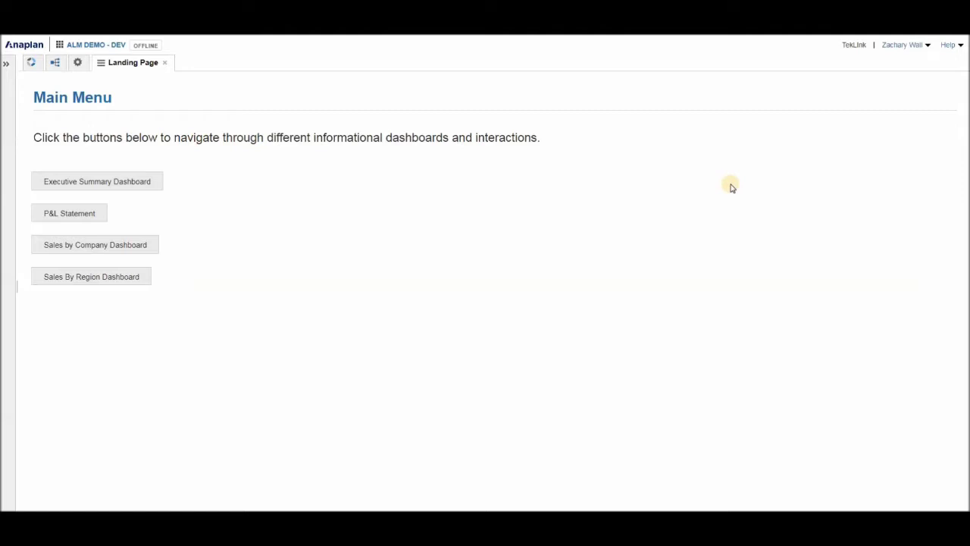
Open the account menu from the newly opened ALM DEMO - DEV model.
{"action": "left_click", "coordinate": [930, 49]}
Select ALM DEMO - Prod in Manage Models and open its mode settings.
{"action": "left_click", "coordinate": [914, 83]}
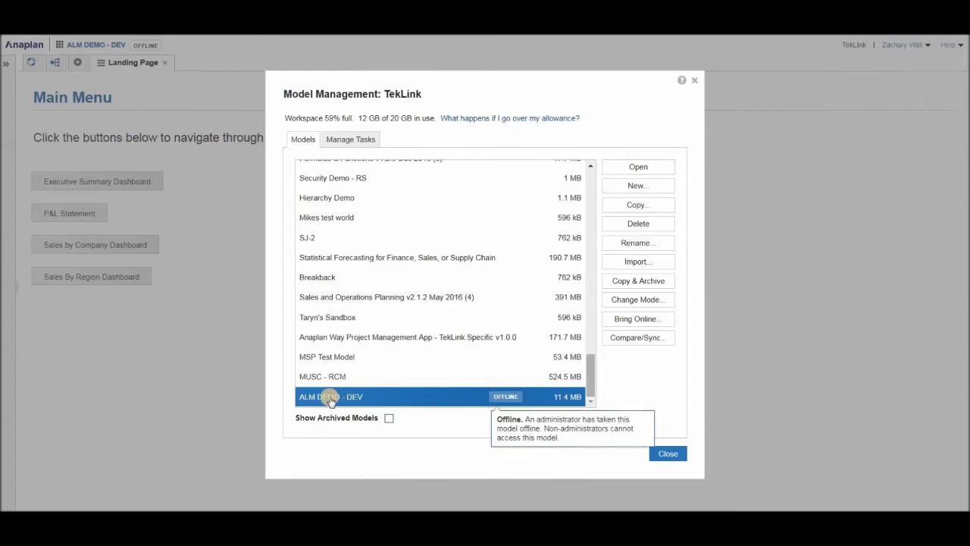
{"action": "mouse_move", "coordinate": [592, 386]}
{"action": "left_mouse_down"}
{"action": "mouse_move", "coordinate": [603, 362]}
{"action": "mouse_move", "coordinate": [522, 325]}
{"action": "left_mouse_up"}
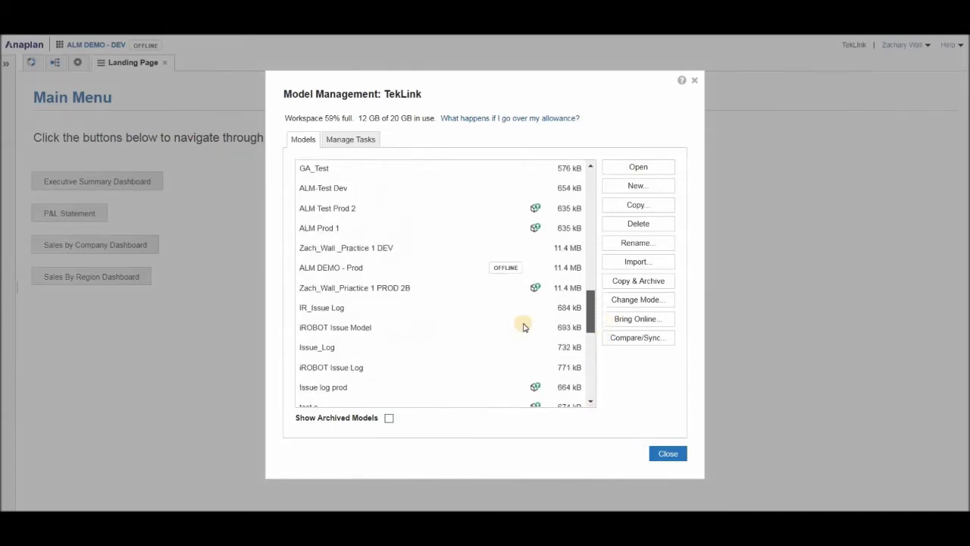
{"action": "left_click", "coordinate": [440, 292]}
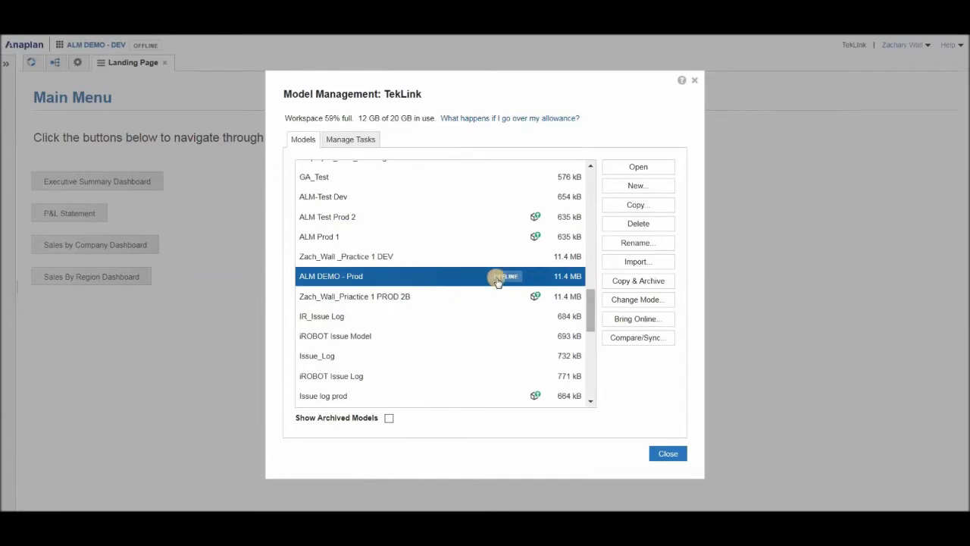
{"action": "left_click", "coordinate": [662, 301]}
Switch ALM DEMO - Prod to Deployed mode and confirm the deployment.
{"action": "left_click", "coordinate": [529, 211]}
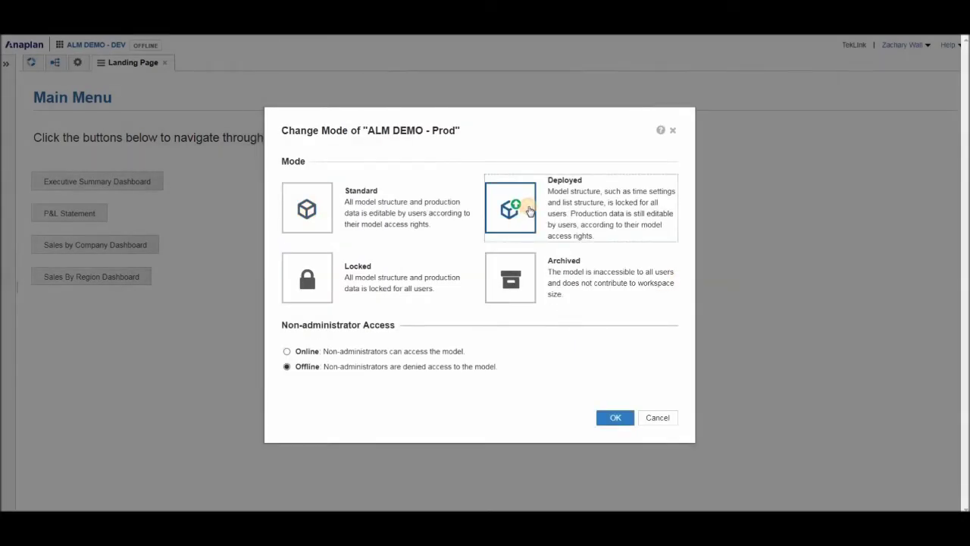
{"action": "left_click", "coordinate": [618, 418]}
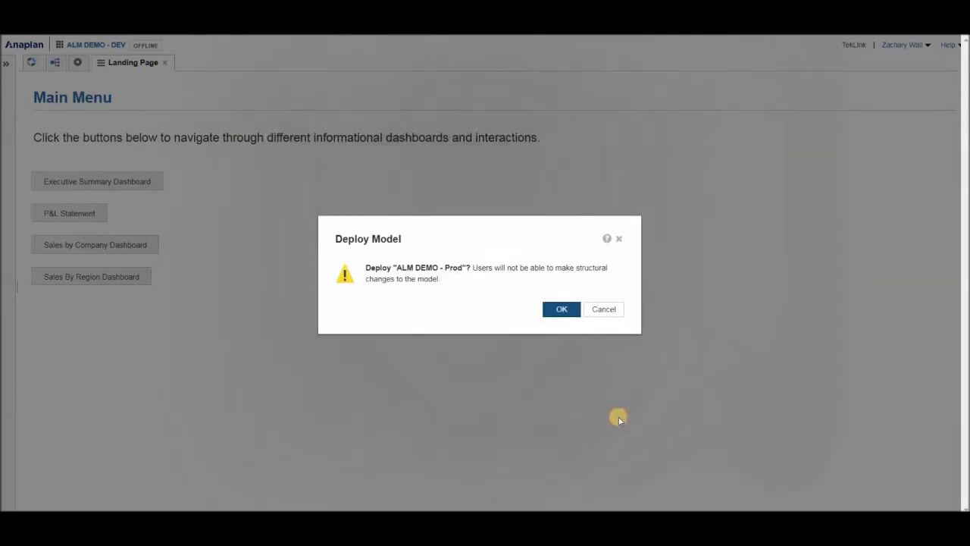
{"action": "left_click", "coordinate": [567, 309]}
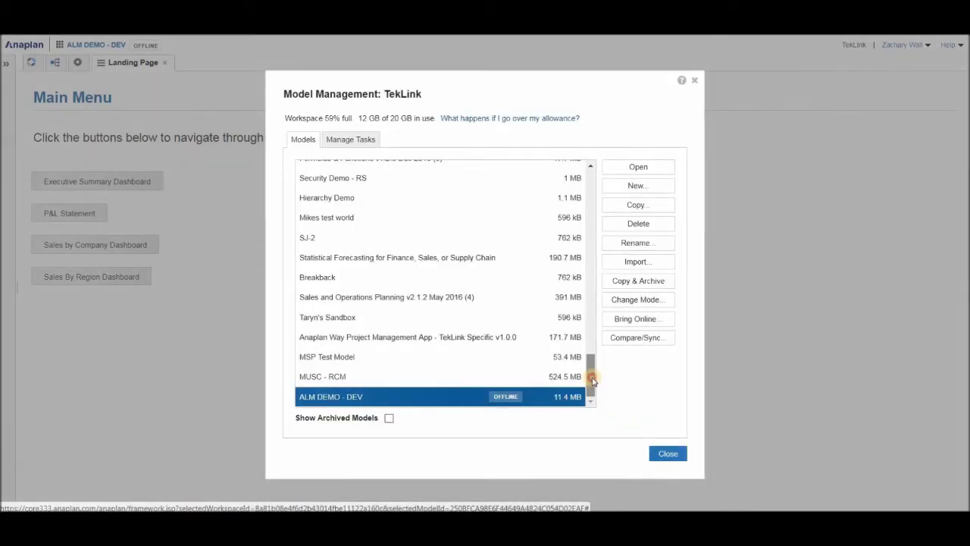
Check ALM DEMO - Prod's new deployed marker in the model list.
{"action": "left_click_drag", "start_coordinate": [591, 376], "coordinate": [590, 311]}
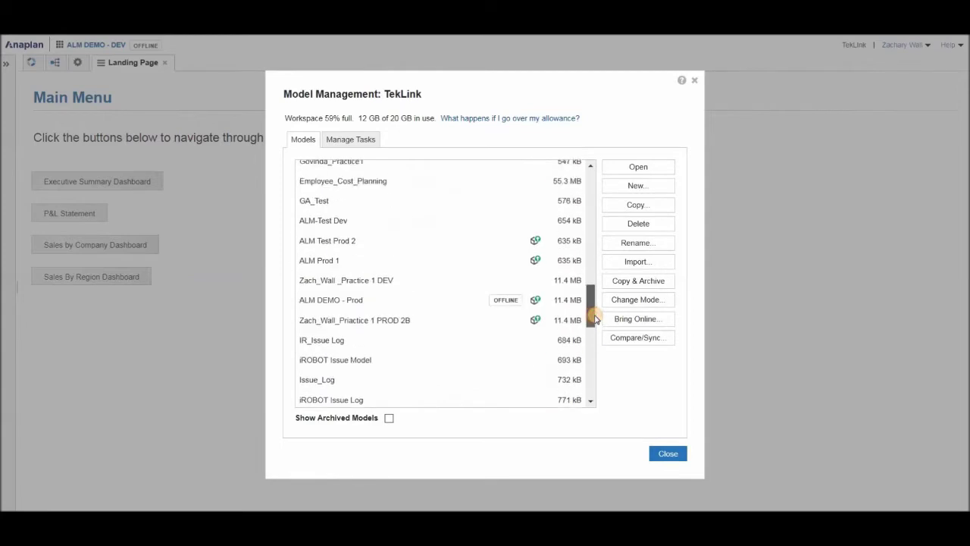
{"action": "left_click", "coordinate": [486, 311]}
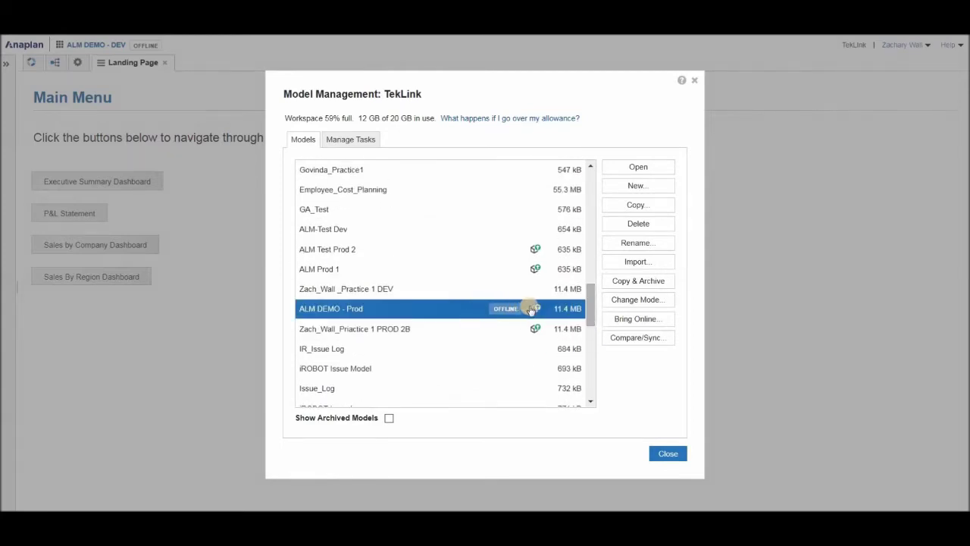
{"action": "left_click", "coordinate": [536, 250]}
{"action": "left_click", "coordinate": [538, 250]}
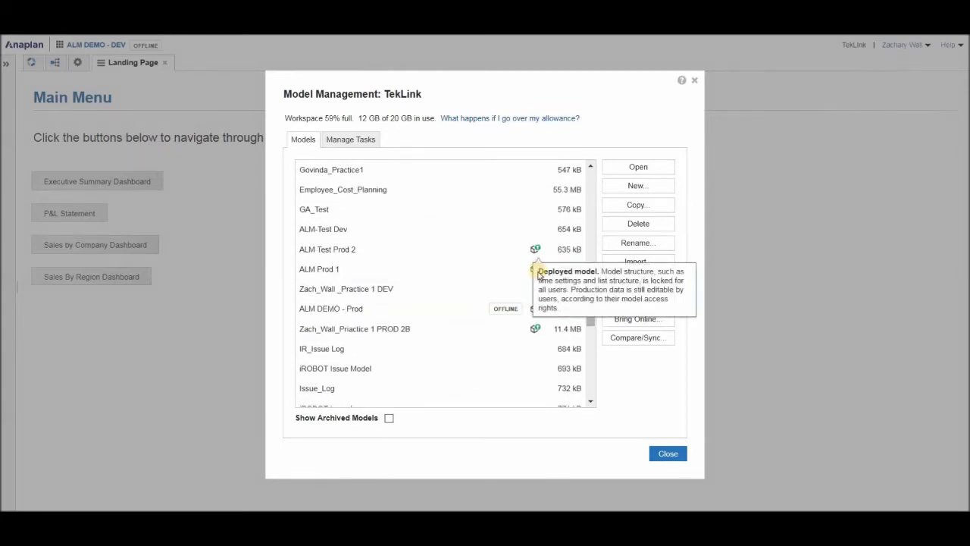
{"action": "left_click", "coordinate": [537, 250]}
{"action": "left_click", "coordinate": [536, 330]}
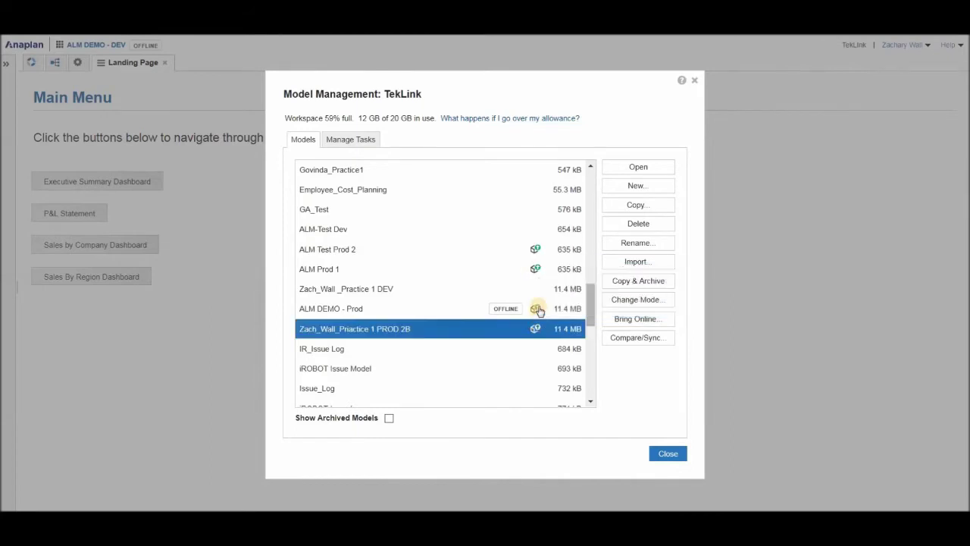
{"action": "left_click", "coordinate": [440, 309]}
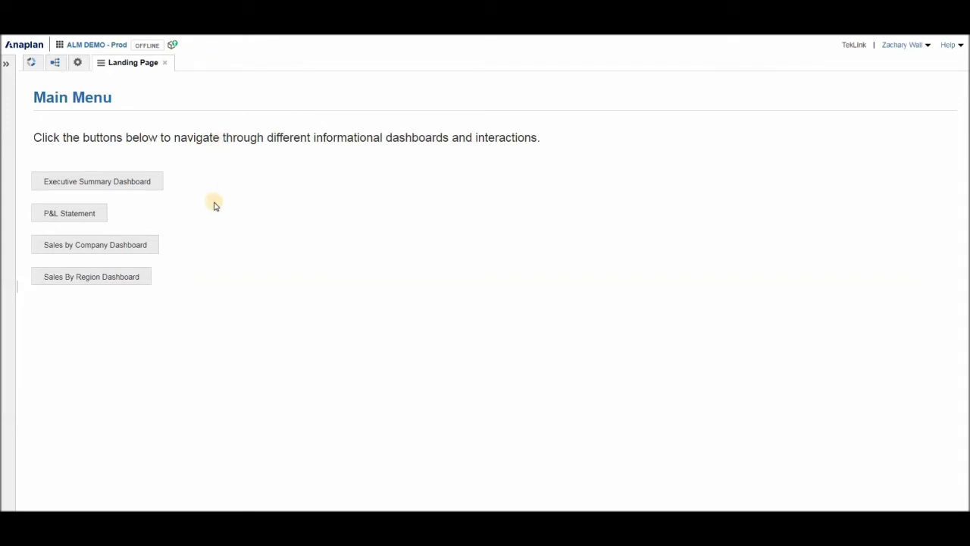
Open the Landing Page dashboard options in the deployed ALM DEMO - Prod model.
{"action": "left_click", "coordinate": [100, 67]}
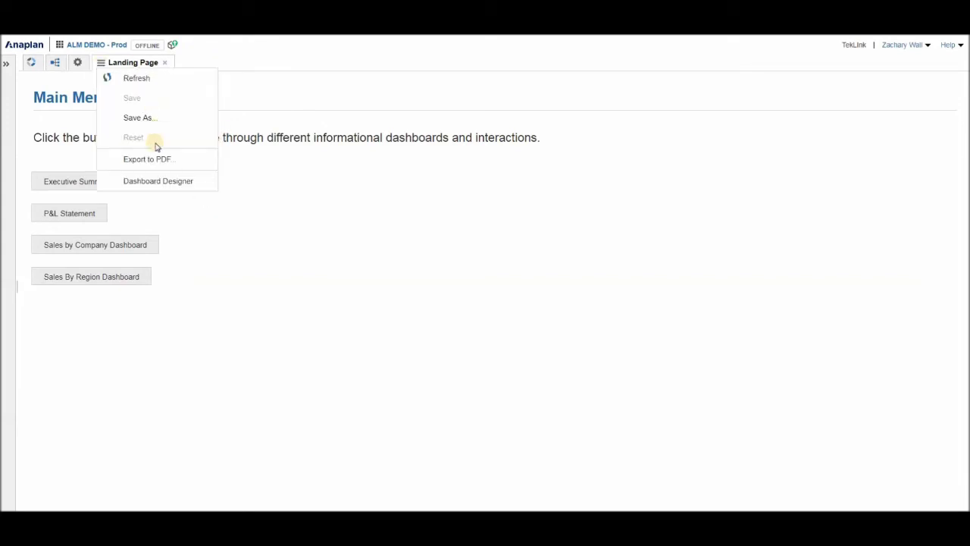
Delete the Sales By Region Dashboard button from the Landing Page layout.
{"action": "left_click", "coordinate": [163, 186]}
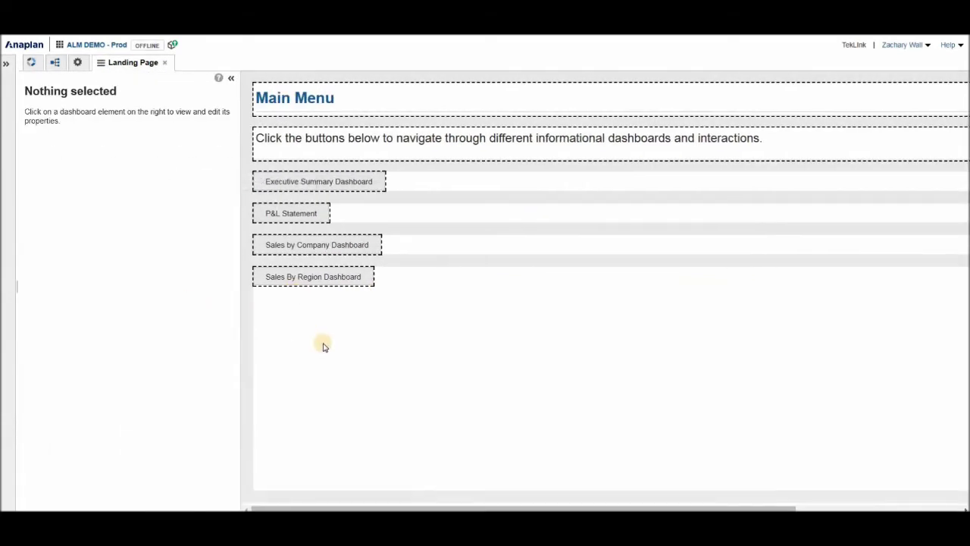
{"action": "left_click", "coordinate": [332, 277]}
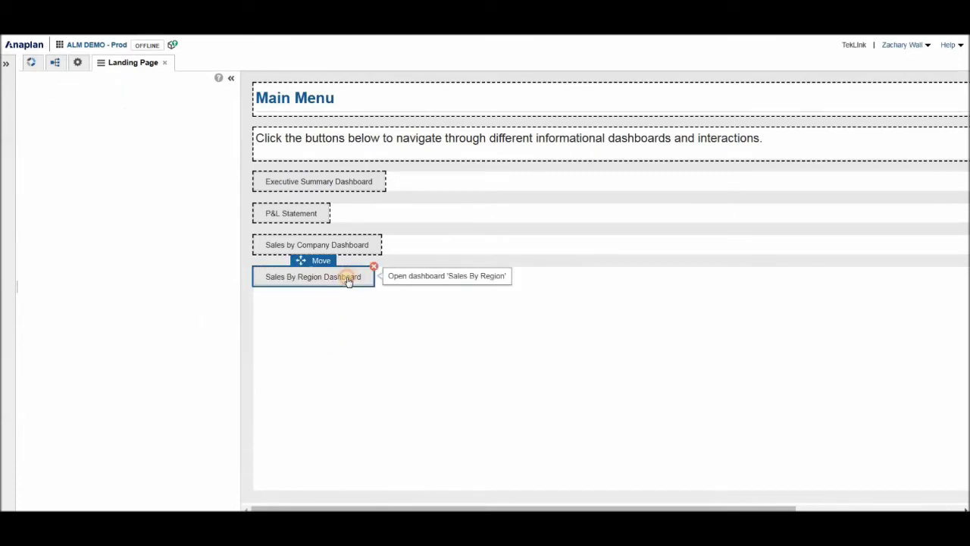
{"action": "key", "text": "Delete"}
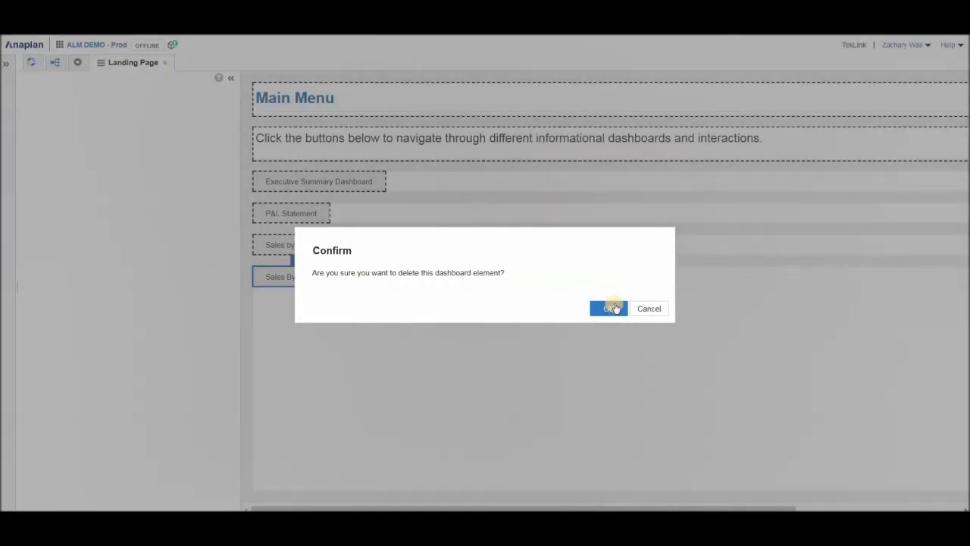
{"action": "left_click", "coordinate": [613, 309]}
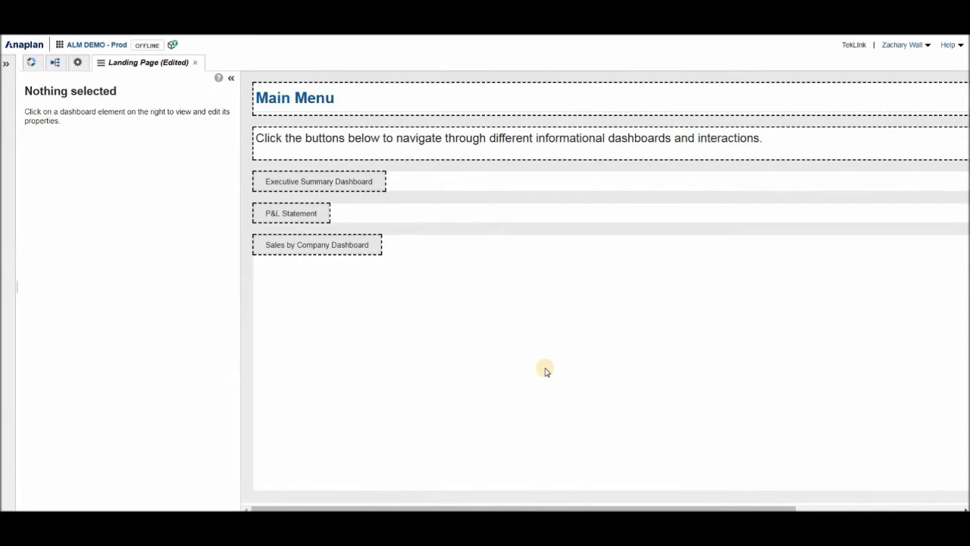
Try saving the edited dashboard and dismiss the Deployed Mode permission notice.
{"action": "left_click", "coordinate": [231, 78]}
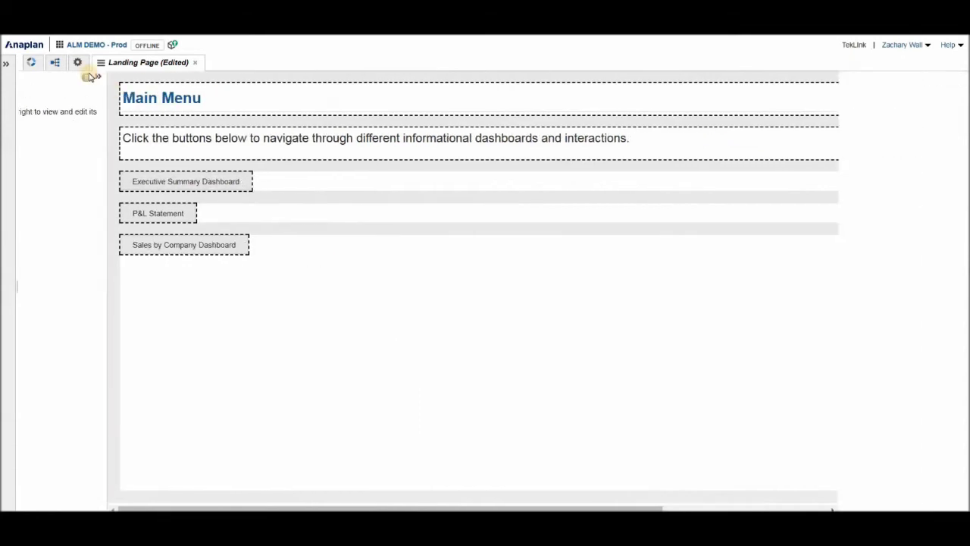
{"action": "left_click", "coordinate": [101, 67]}
{"action": "left_click", "coordinate": [143, 207]}
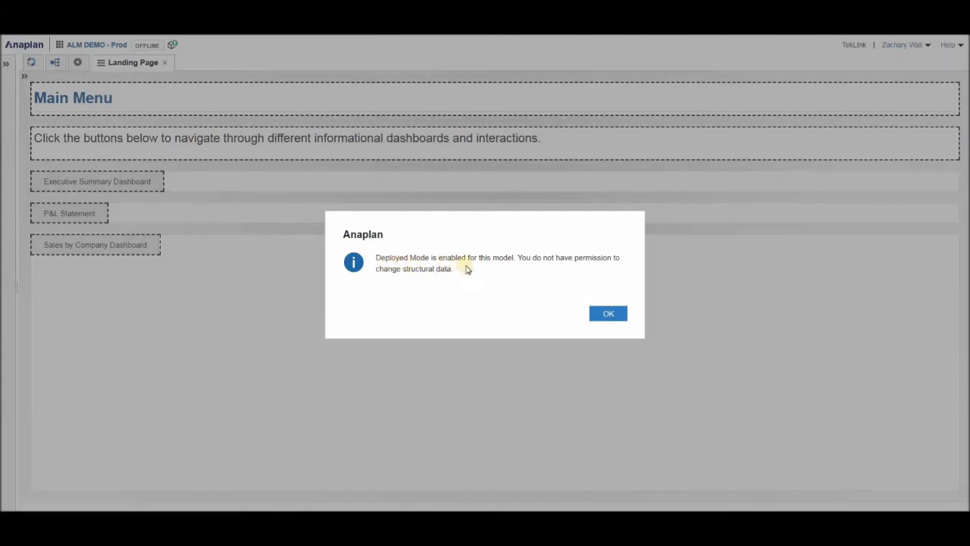
{"action": "left_click", "coordinate": [609, 313]}
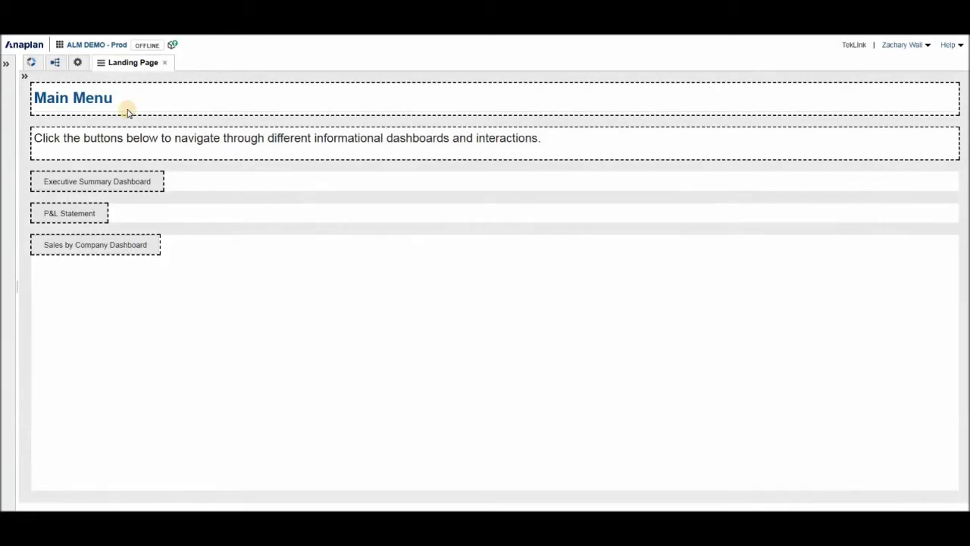
Exit Dashboard Designer and open the model settings showing the Time calendar.
{"action": "left_click", "coordinate": [100, 63]}
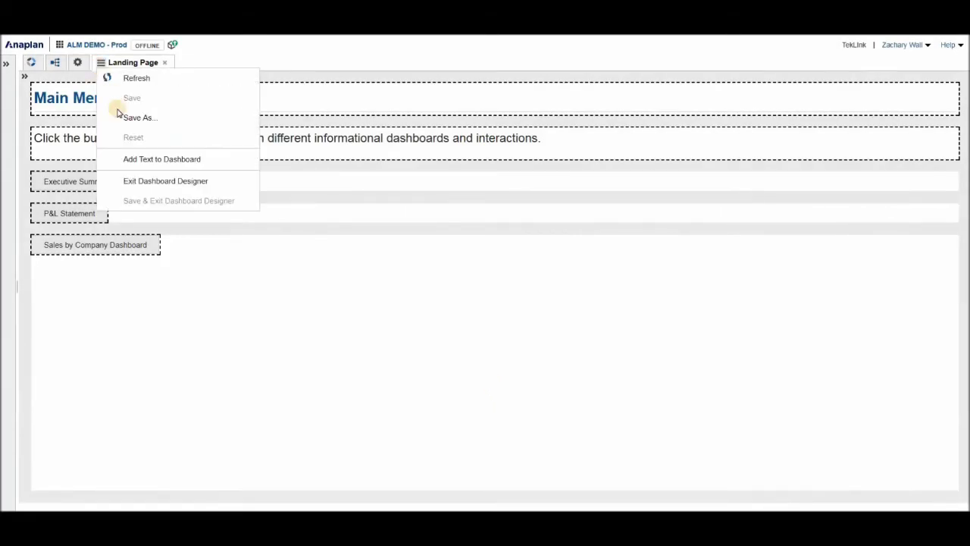
{"action": "left_click", "coordinate": [150, 184]}
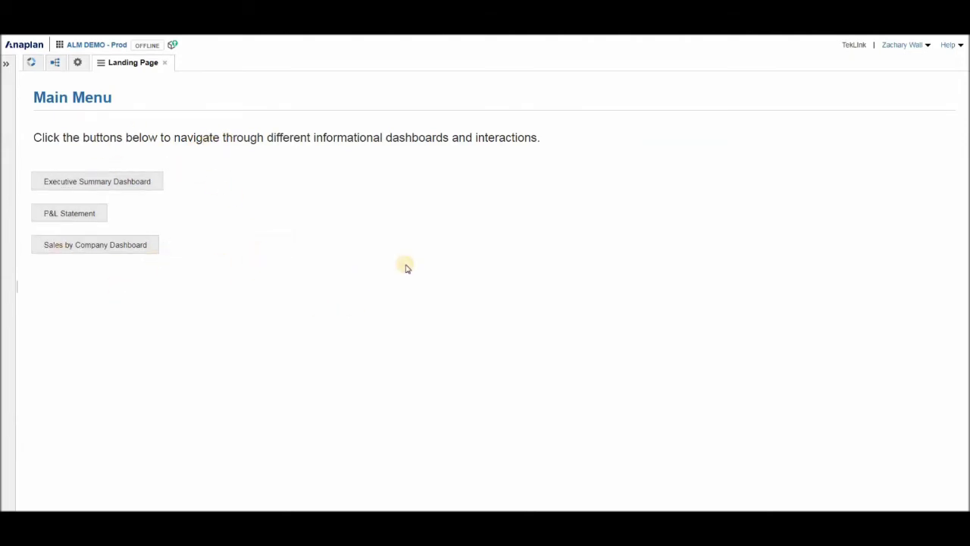
{"action": "left_click", "coordinate": [78, 62]}
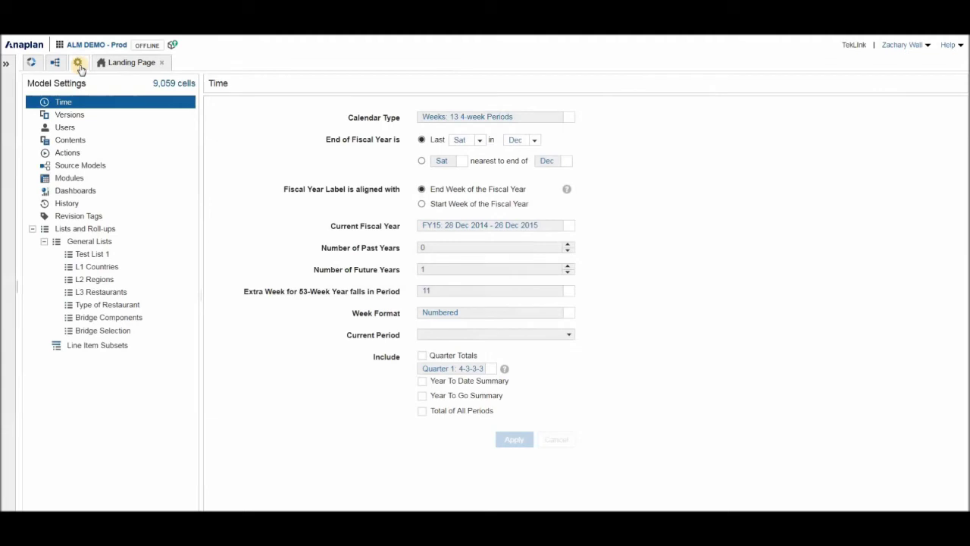
Confirm Source Models lists none, then go back to the Main Menu landing page.
{"action": "left_click", "coordinate": [88, 171]}
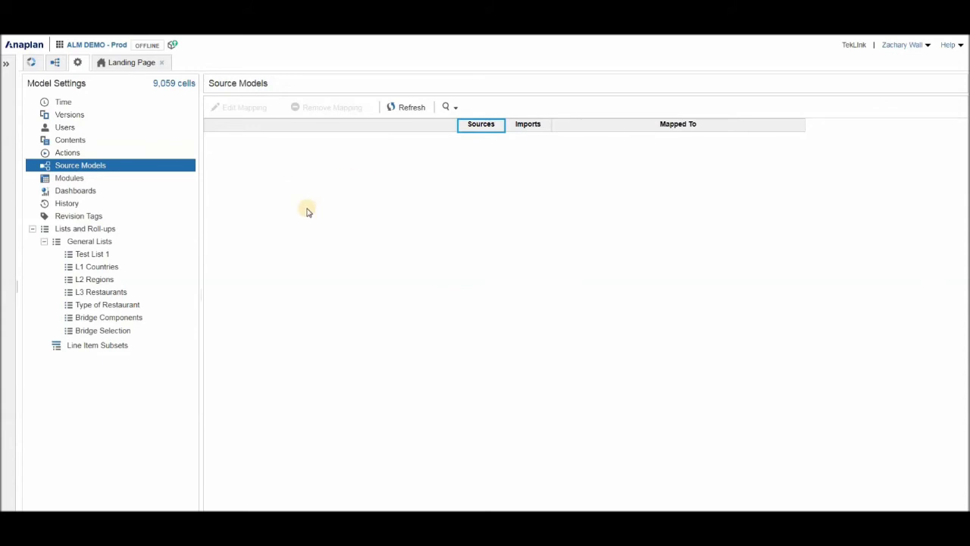
{"action": "left_click", "coordinate": [135, 62]}
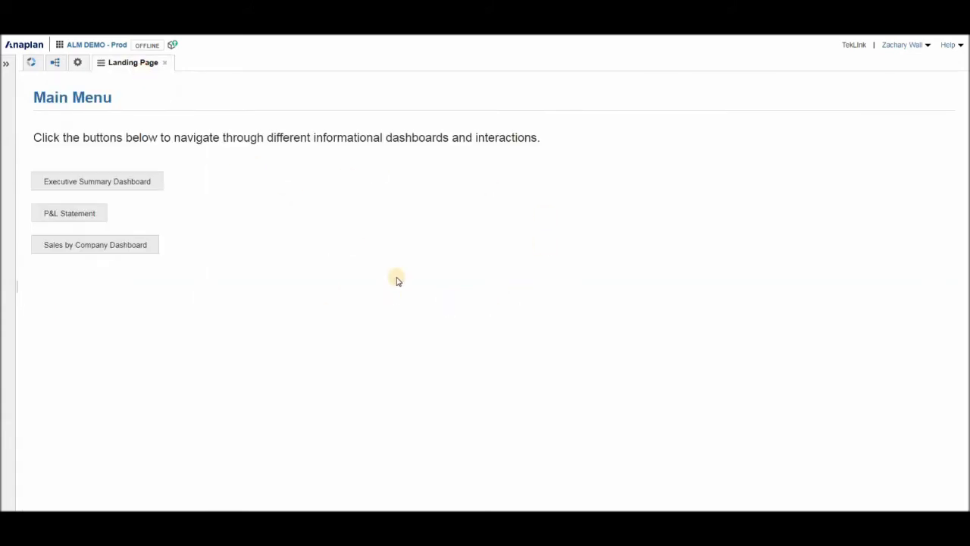